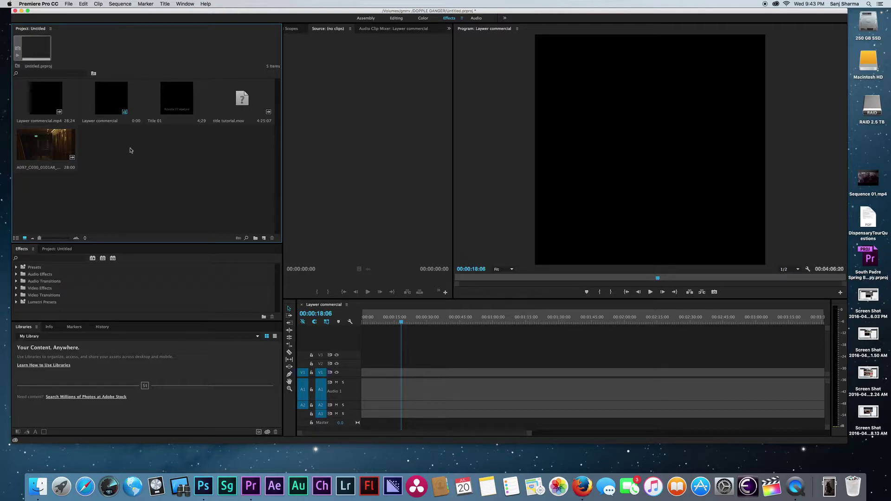
Step: Place the A097_C030_0101AR clip at the start of video track V1 and change the sequence settings to match the clip
{"action": "left_click", "coordinate": [42, 152]}
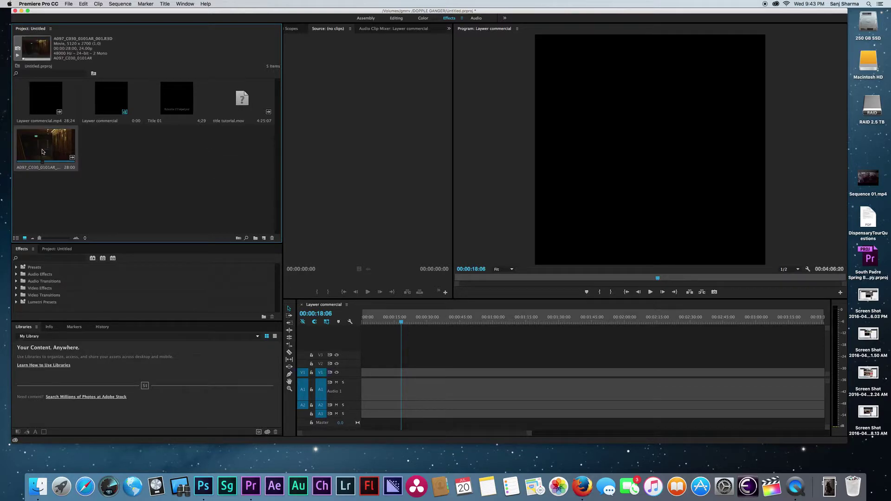
{"action": "left_click_drag", "start_coordinate": [51, 143], "coordinate": [363, 374]}
{"action": "left_click_drag", "start_coordinate": [443, 207], "coordinate": [410, 148]}
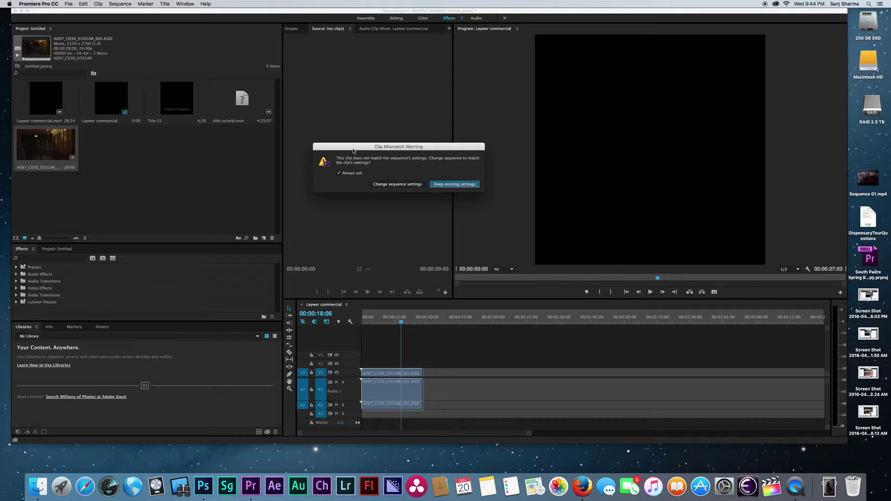
{"action": "left_click_drag", "start_coordinate": [353, 149], "coordinate": [327, 115]}
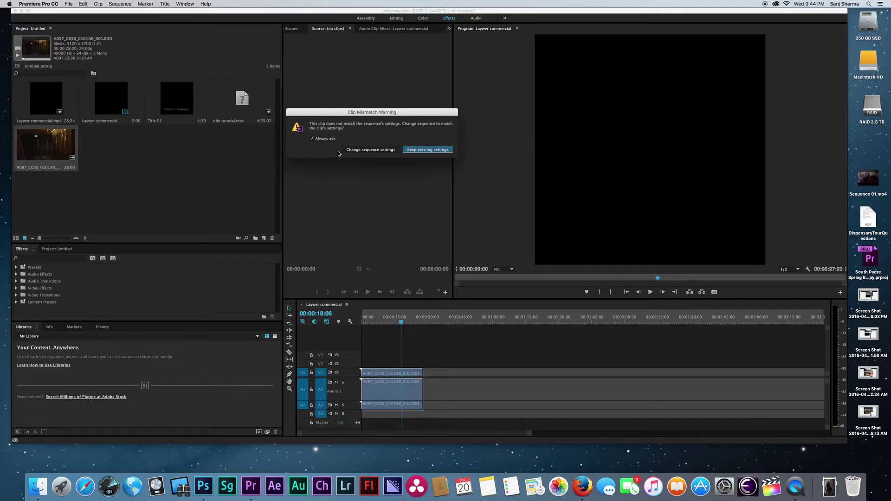
{"action": "left_click", "coordinate": [367, 150]}
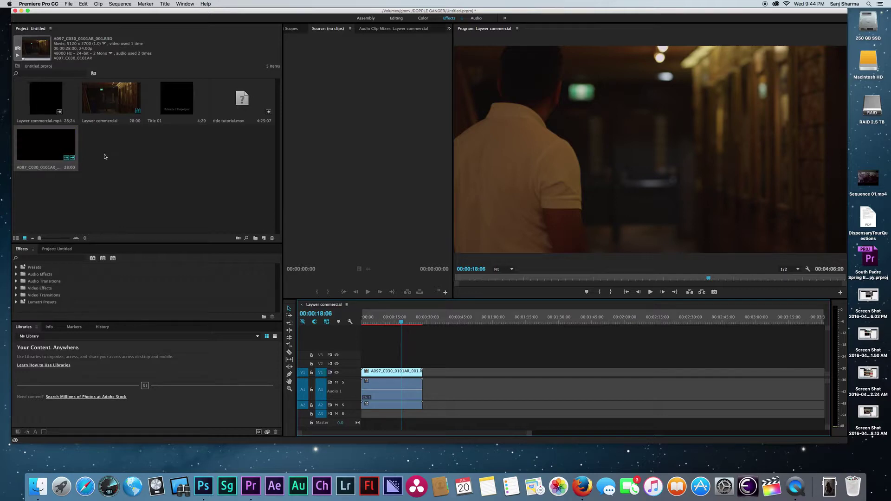
Step: Preview the clip in the sequence and park the playhead at 00:00:14:22, where the man faces the doors
{"action": "left_click", "coordinate": [387, 319]}
{"action": "left_click", "coordinate": [379, 320]}
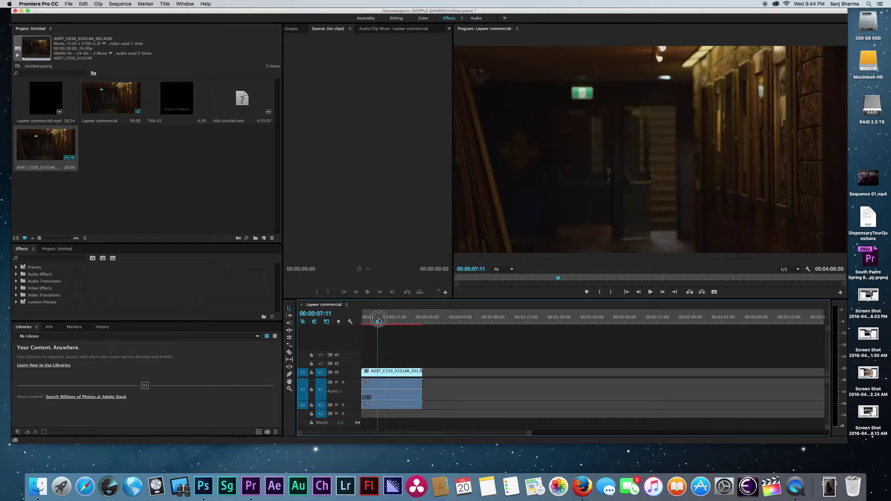
{"action": "left_click_drag", "start_coordinate": [379, 320], "coordinate": [394, 321]}
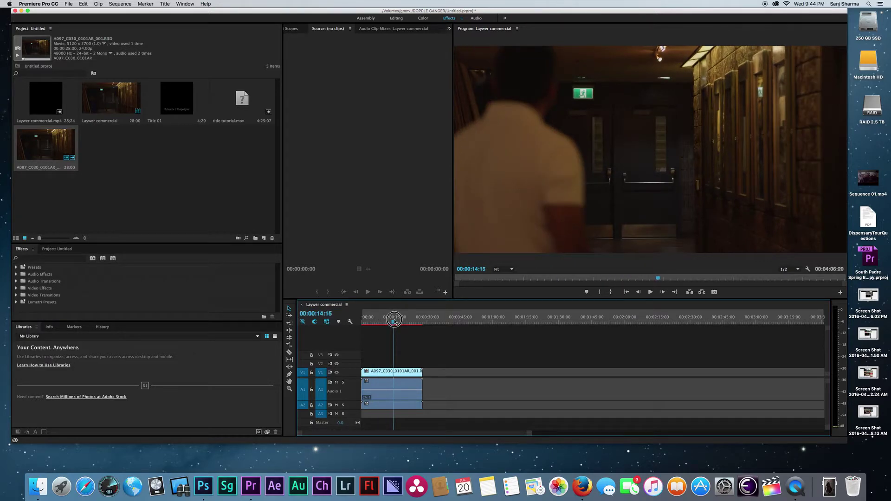
{"action": "left_click_drag", "start_coordinate": [394, 320], "coordinate": [395, 321]}
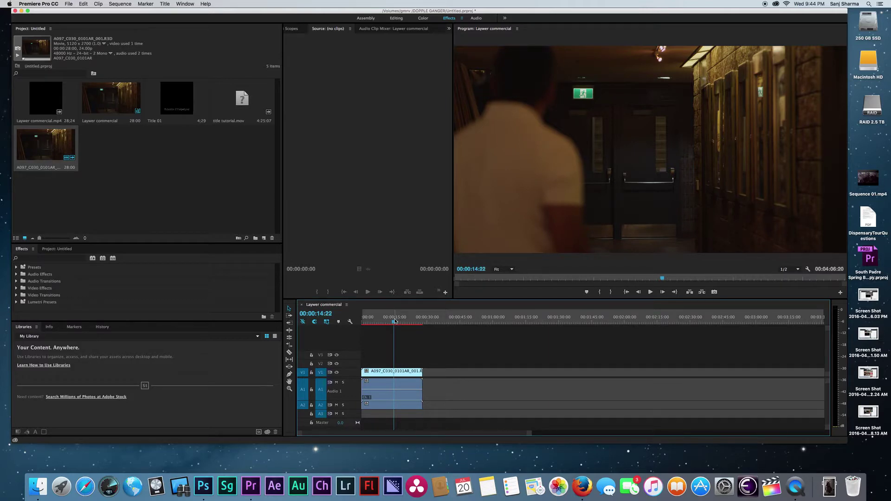
Step: Set the sequence frame size to 640 by 640 and accept the deletion of its preview files
{"action": "left_click", "coordinate": [122, 4]}
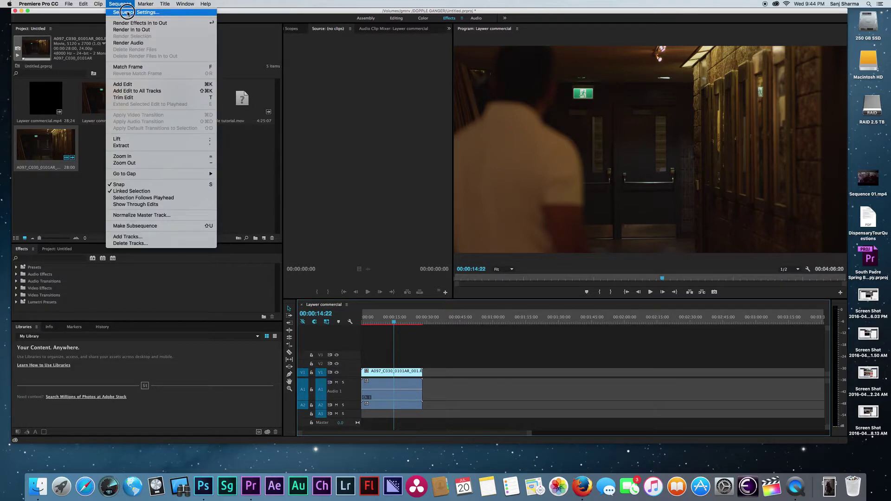
{"action": "left_click", "coordinate": [126, 13]}
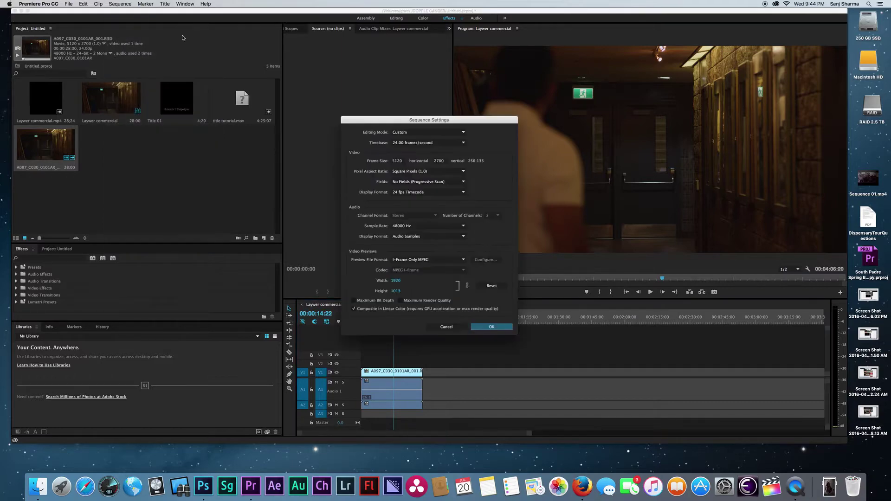
{"action": "left_click", "coordinate": [398, 161]}
{"action": "type", "text": "6"}
{"action": "key", "text": "Tab"}
{"action": "type", "text": "640"}
{"action": "key", "text": "Tab"}
{"action": "left_click", "coordinate": [451, 192]}
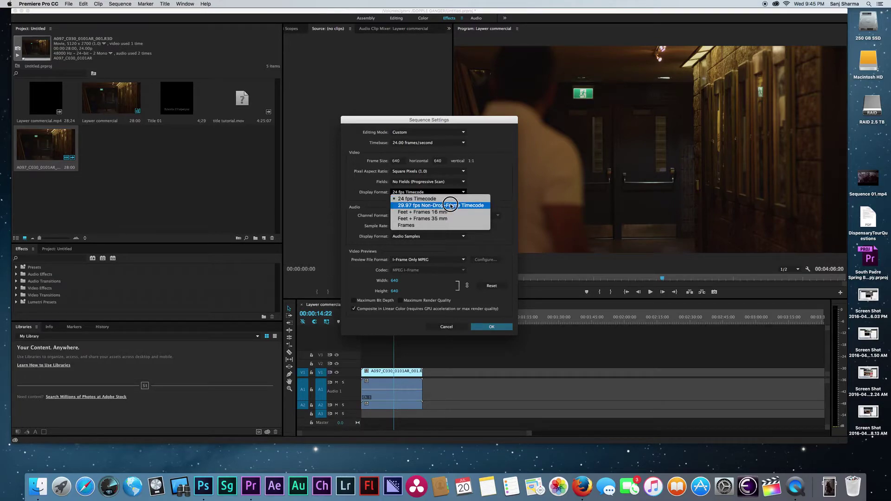
{"action": "left_click", "coordinate": [490, 185]}
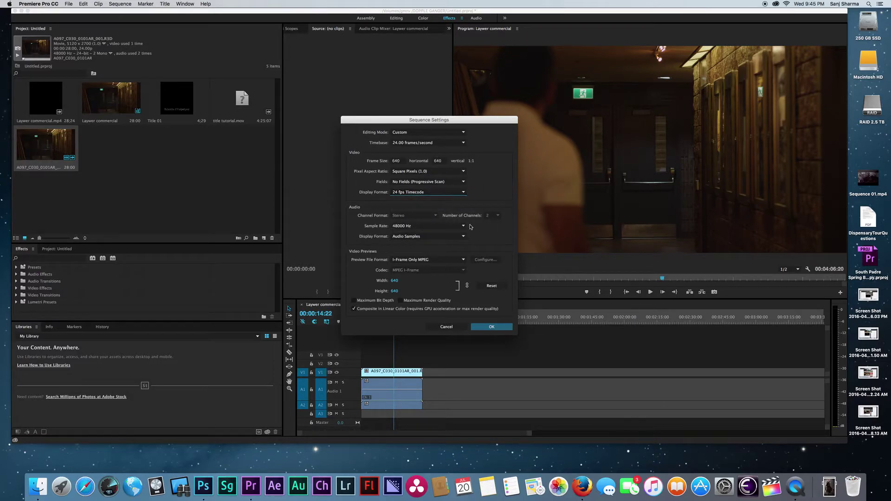
{"action": "left_click", "coordinate": [491, 328]}
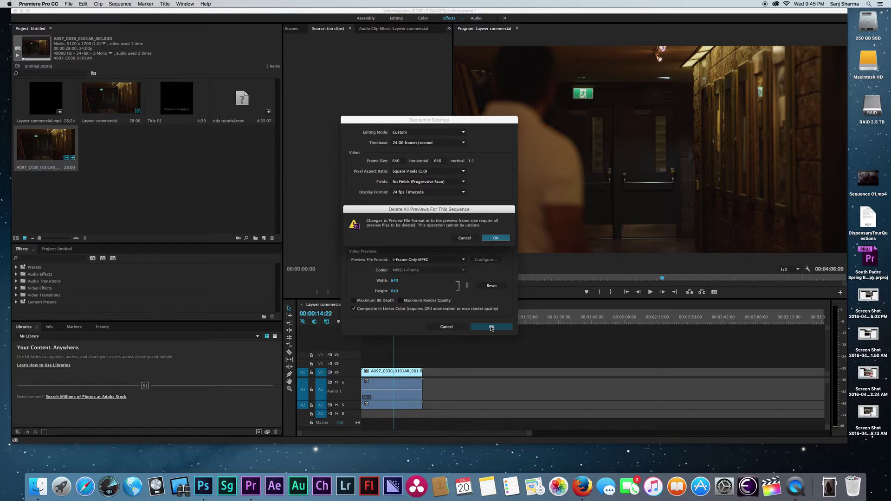
{"action": "left_click", "coordinate": [492, 239]}
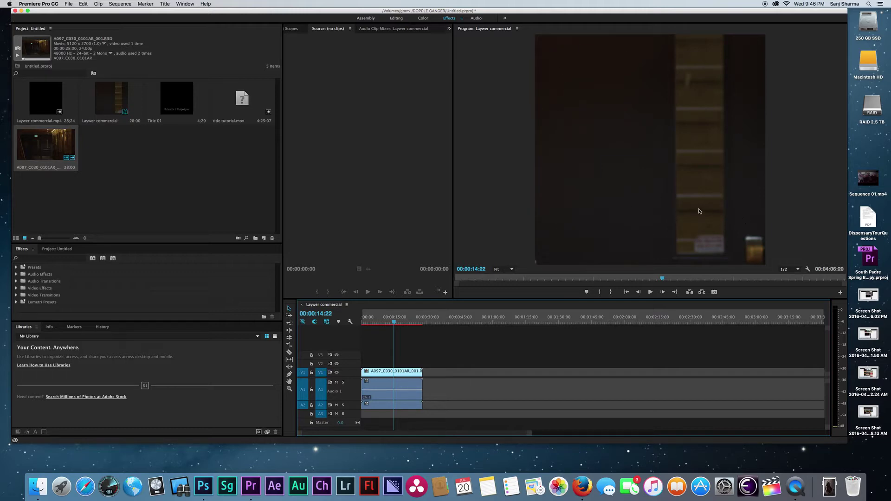
Step: Scale the clip on track V1 to the sequence's frame size
{"action": "left_click", "coordinate": [559, 361]}
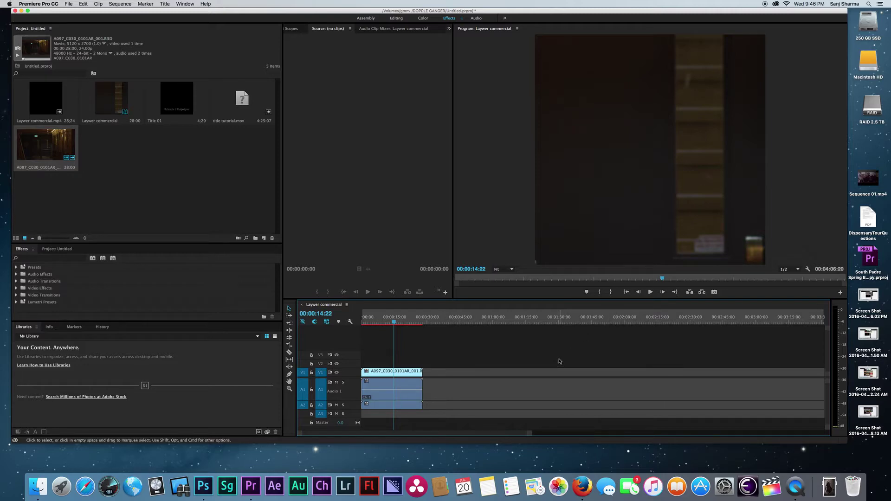
{"action": "right_click", "coordinate": [404, 377]}
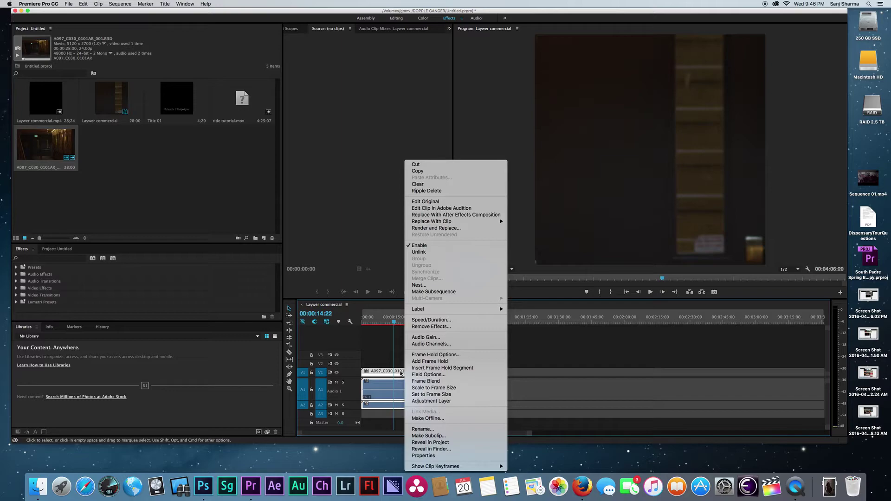
{"action": "left_click", "coordinate": [429, 388]}
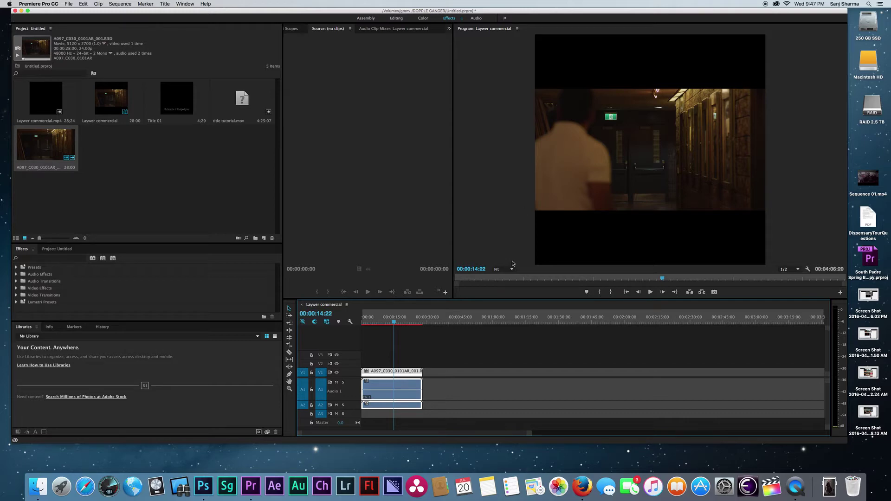
Step: Show the clip's Motion properties and set its Scale to 190 to fill the square frame
{"action": "double_click", "coordinate": [408, 372]}
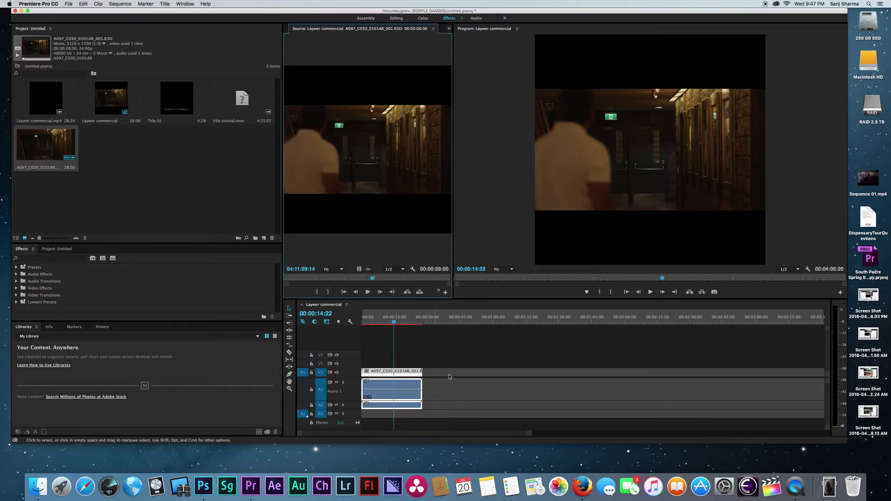
{"action": "left_click", "coordinate": [449, 29]}
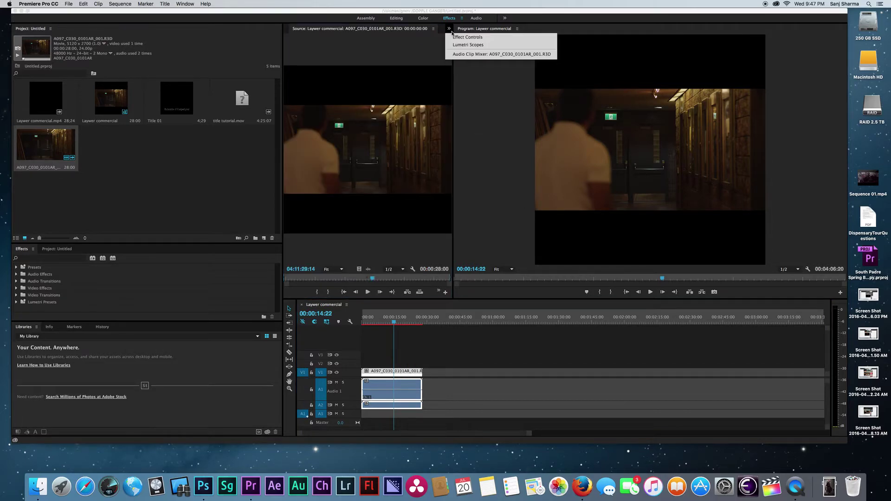
{"action": "left_click", "coordinate": [457, 36]}
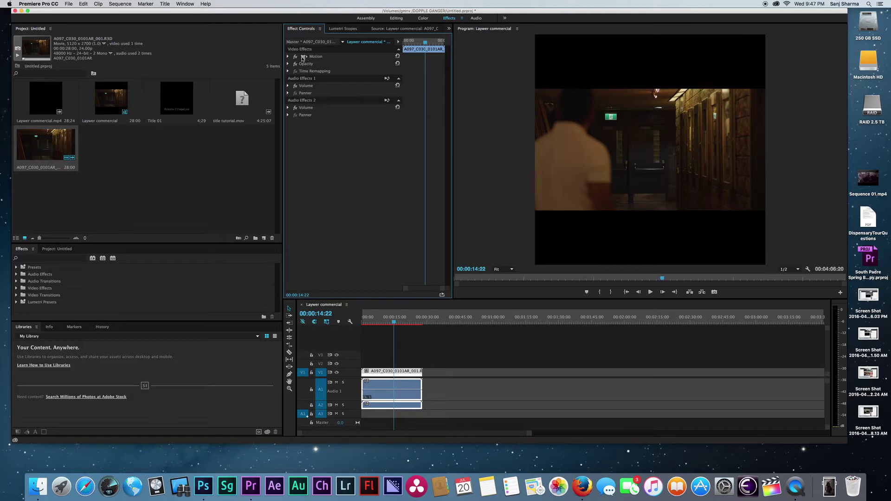
{"action": "left_click", "coordinate": [288, 56]}
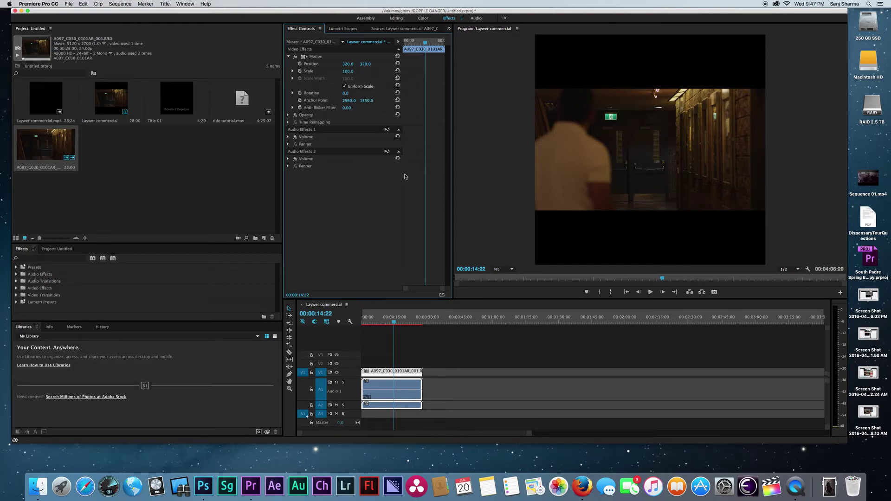
{"action": "left_click", "coordinate": [467, 331]}
{"action": "left_click", "coordinate": [404, 374]}
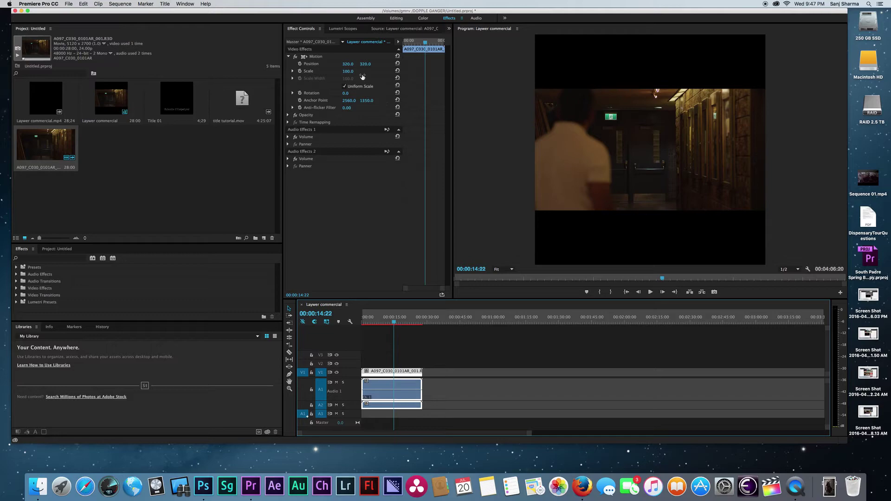
{"action": "left_click", "coordinate": [289, 56]}
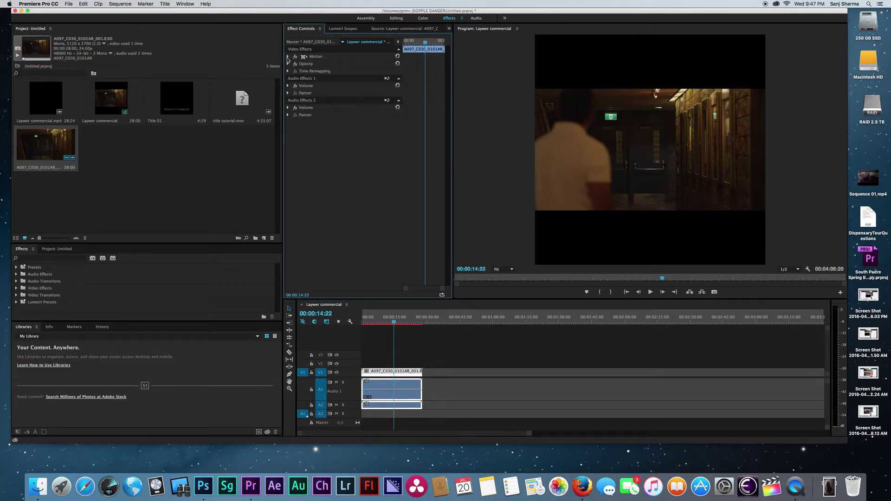
{"action": "left_click", "coordinate": [288, 56]}
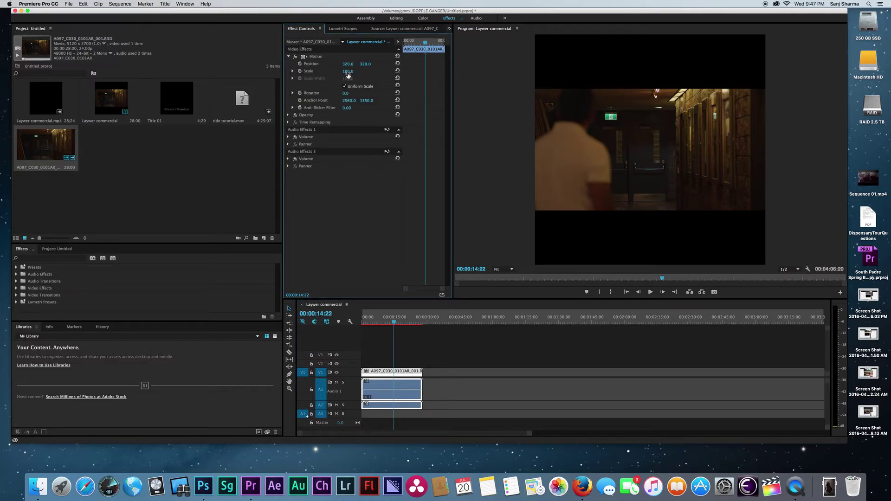
{"action": "left_click_drag", "start_coordinate": [348, 71], "coordinate": [388, 71]}
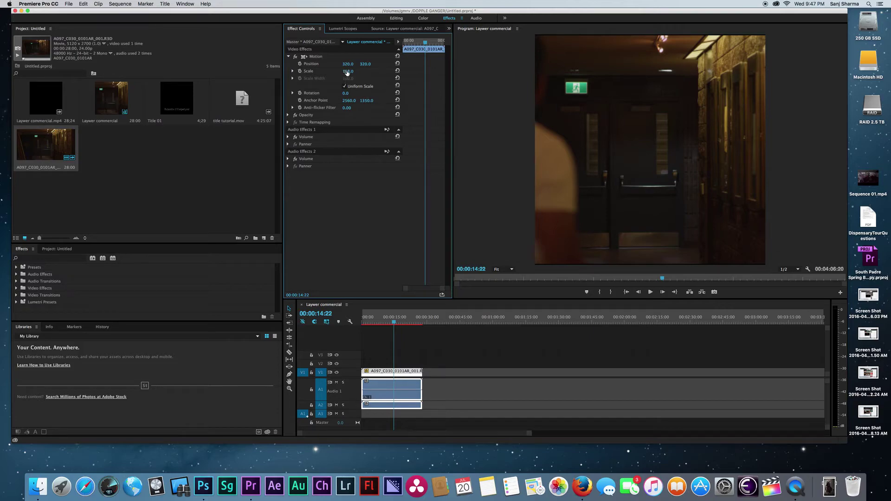
{"action": "left_click_drag", "start_coordinate": [348, 71], "coordinate": [349, 71]}
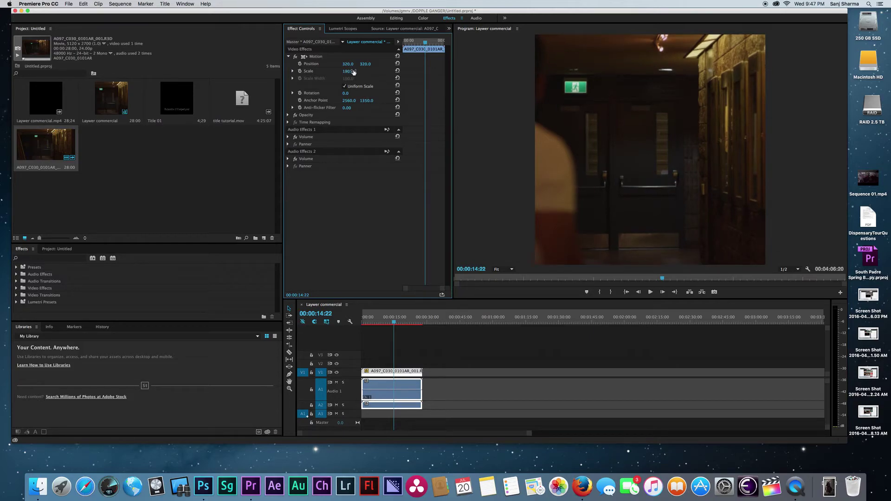
{"action": "left_click", "coordinate": [501, 378]}
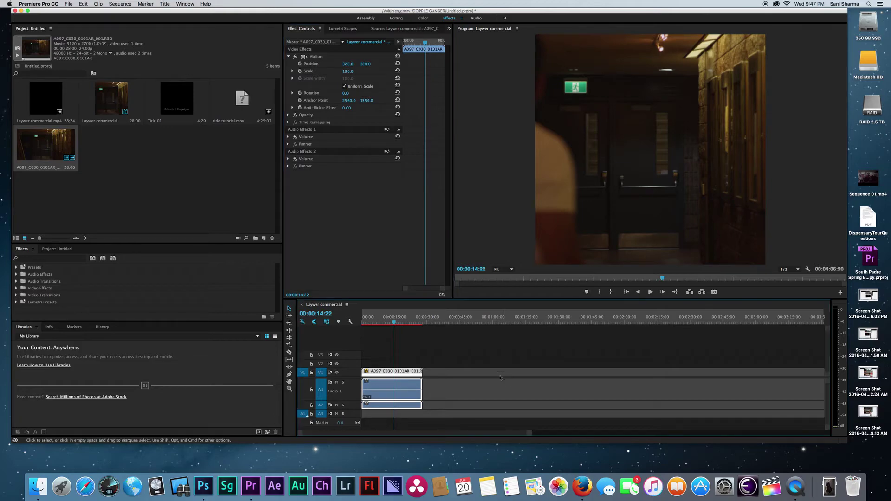
Step: Shift the clip horizontally in the frame to a position of about 536, 320, bringing the man into view
{"action": "left_click", "coordinate": [592, 184]}
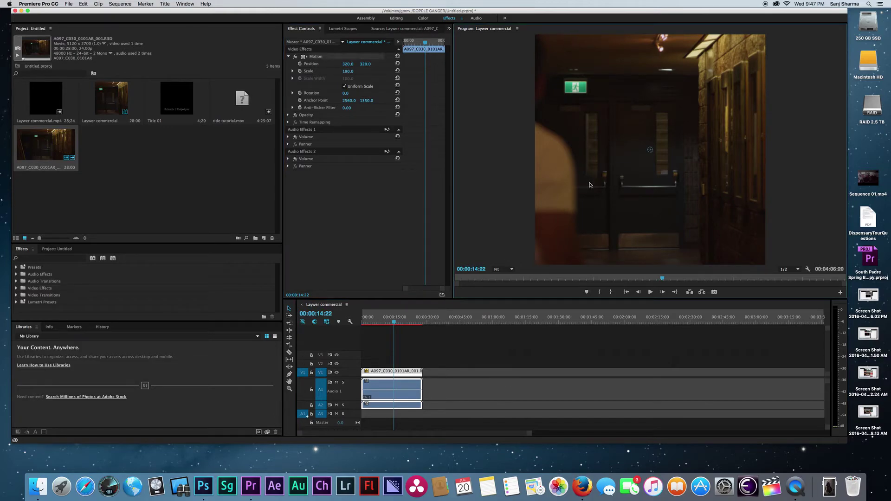
{"action": "left_click_drag", "start_coordinate": [584, 182], "coordinate": [594, 181]}
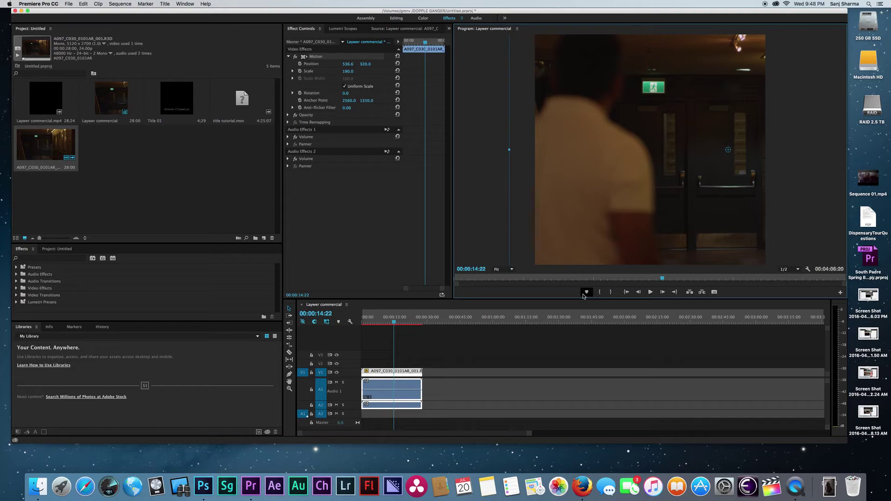
{"action": "left_click", "coordinate": [509, 361]}
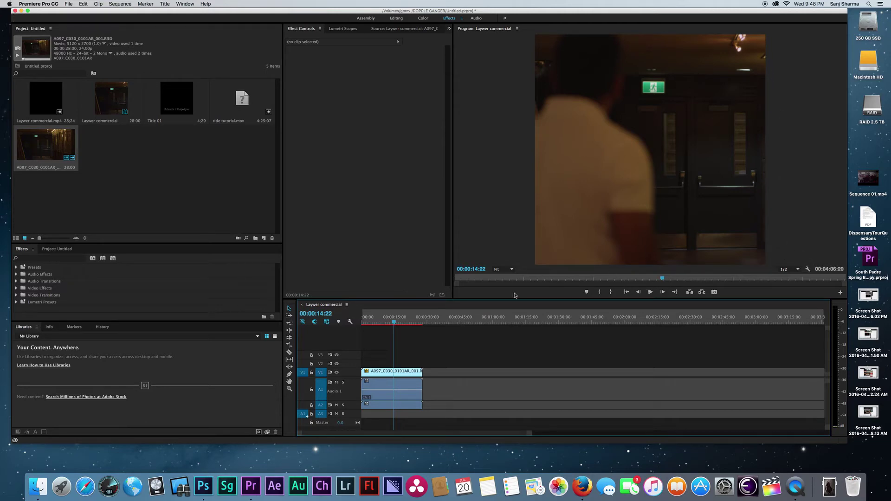
Step: Set the sequence preview's playback resolution to Full and scrub through the reframed clip
{"action": "left_click_drag", "start_coordinate": [376, 318], "coordinate": [397, 317]}
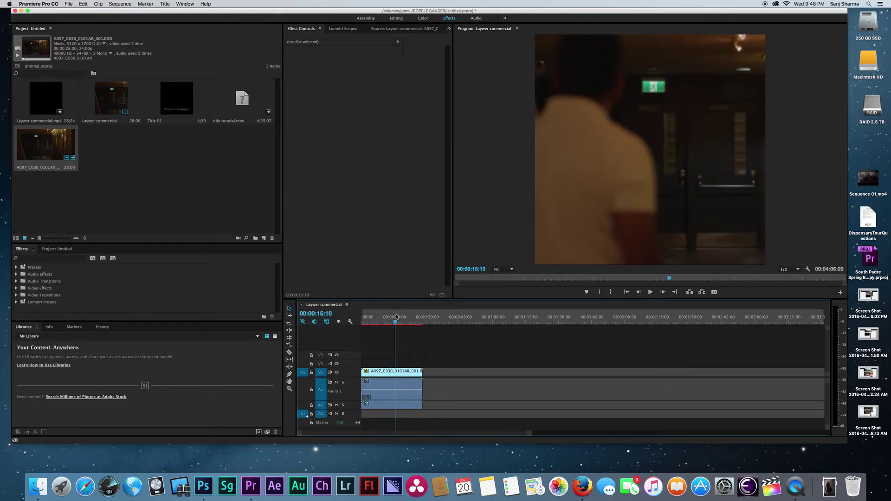
{"action": "left_click", "coordinate": [789, 269]}
{"action": "left_click", "coordinate": [789, 265]}
{"action": "mouse_move", "coordinate": [400, 322]}
{"action": "left_mouse_down"}
{"action": "mouse_move", "coordinate": [391, 322]}
{"action": "mouse_move", "coordinate": [407, 322]}
{"action": "mouse_move", "coordinate": [379, 327]}
{"action": "mouse_move", "coordinate": [417, 322]}
{"action": "left_mouse_up"}
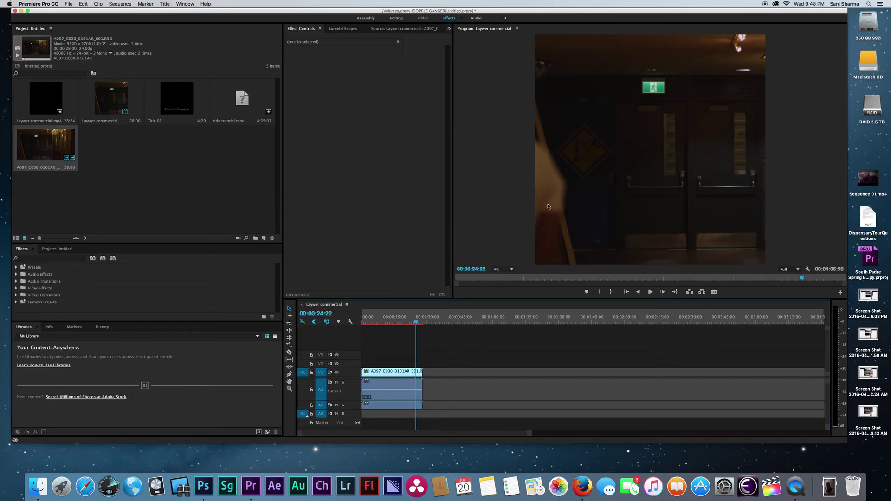
{"action": "left_click_drag", "start_coordinate": [416, 322], "coordinate": [395, 322]}
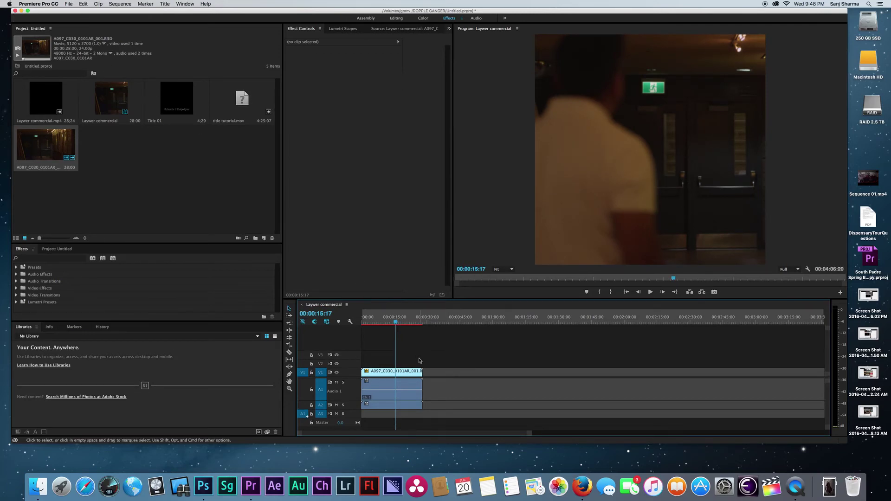
Step: Open the media export settings for the square sequence and review the H.264 video frame size and bitrate options
{"action": "left_click", "coordinate": [70, 4]}
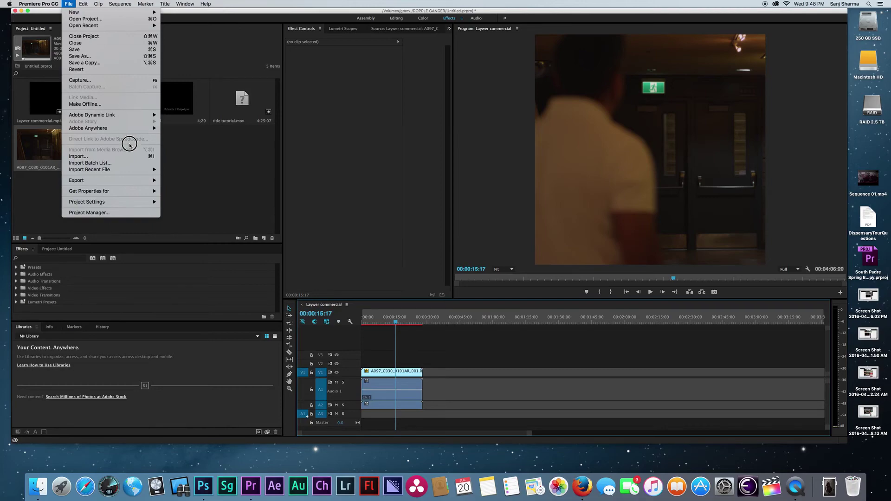
{"action": "mouse_move", "coordinate": [134, 182]}
{"action": "left_click", "coordinate": [177, 180]}
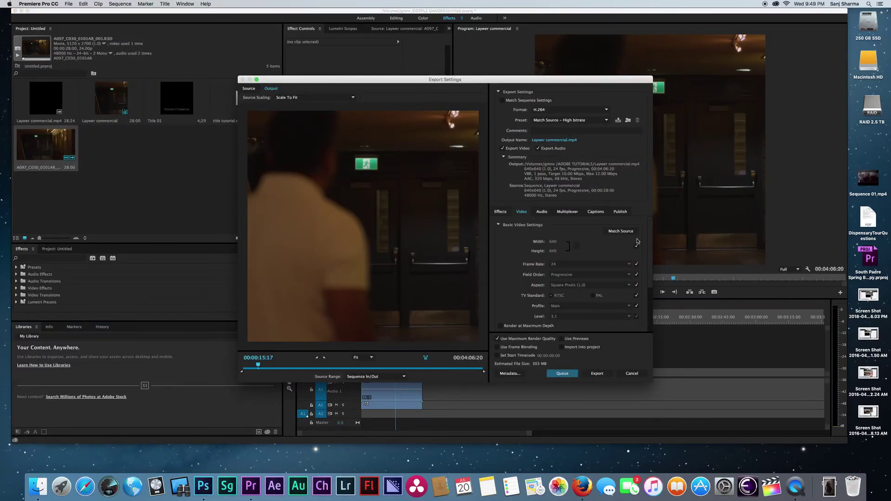
{"action": "left_click", "coordinate": [637, 247]}
{"action": "left_click", "coordinate": [637, 247]}
{"action": "scroll", "coordinate": [648, 253], "scroll_direction": "down", "scroll_amount": 1}
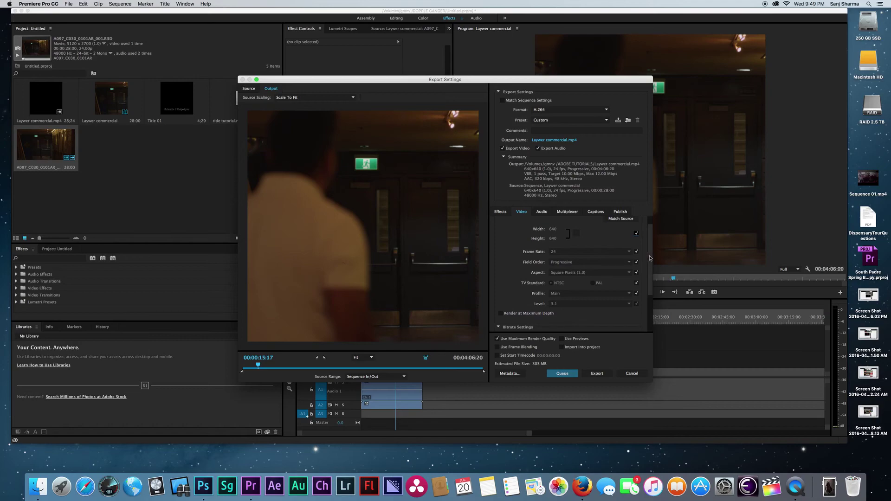
{"action": "scroll", "coordinate": [648, 278], "scroll_direction": "down", "scroll_amount": 3}
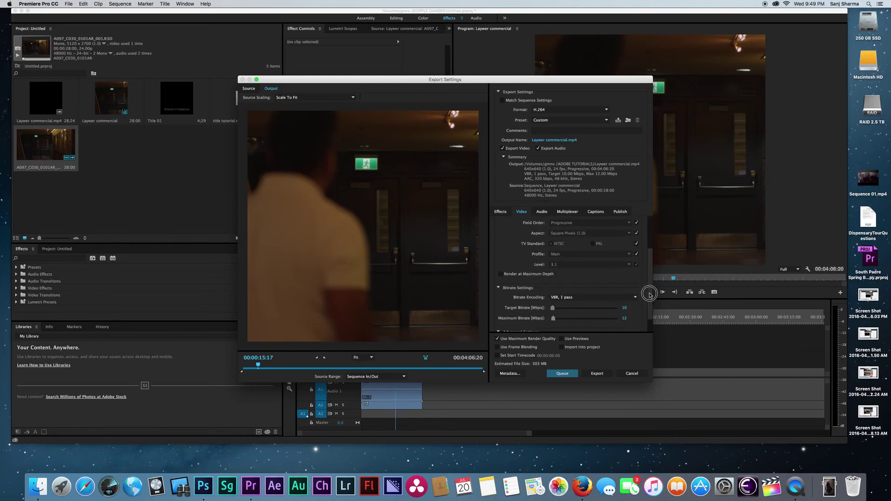
{"action": "scroll", "coordinate": [535, 277], "scroll_direction": "up", "scroll_amount": 4}
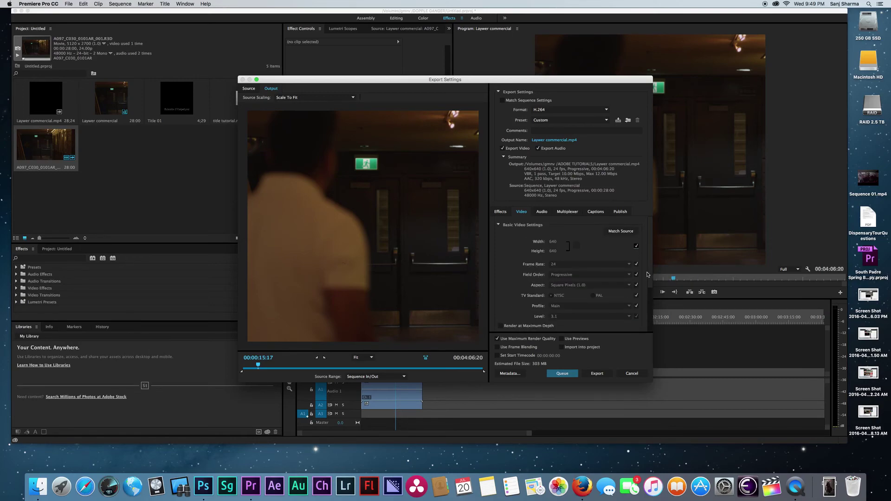
Step: Enable Render at Maximum Depth and raise the export's target and maximum bitrate to about 15.33 Mbps
{"action": "left_click_drag", "start_coordinate": [648, 275], "coordinate": [648, 288]}
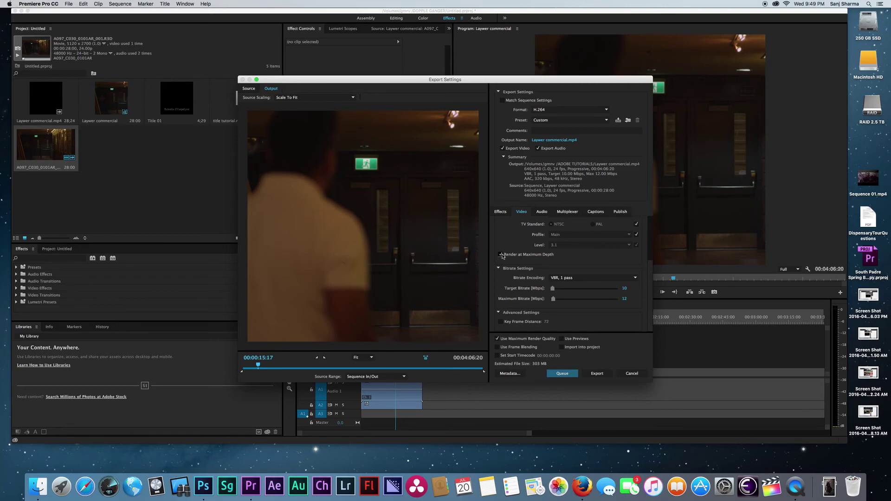
{"action": "left_click", "coordinate": [648, 293]}
{"action": "left_click", "coordinate": [554, 289]}
{"action": "left_click_drag", "start_coordinate": [554, 290], "coordinate": [555, 290]}
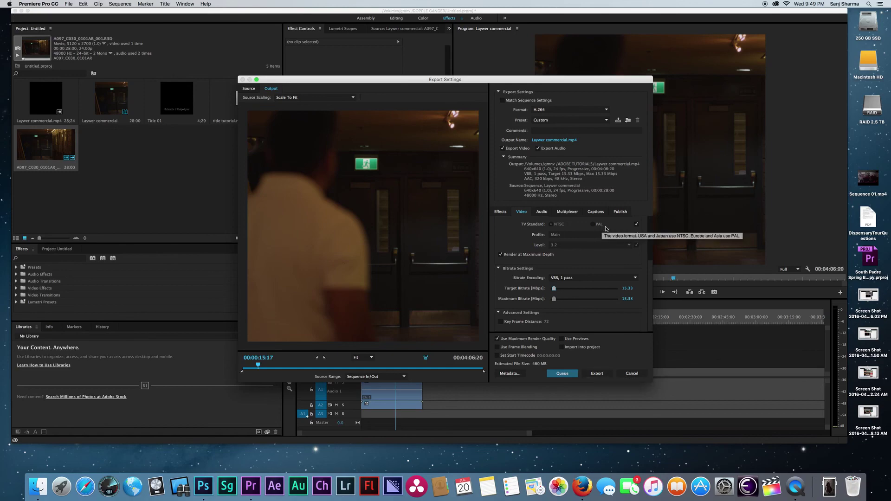
{"action": "left_click_drag", "start_coordinate": [650, 269], "coordinate": [651, 231]}
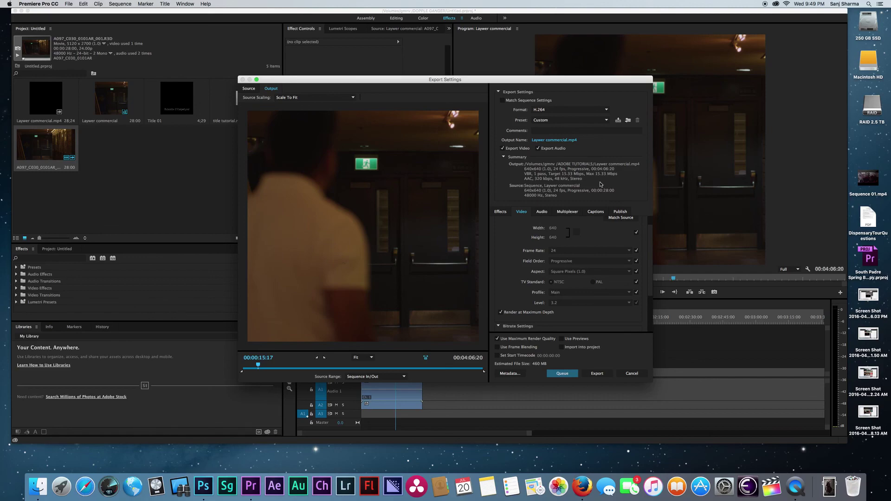
{"action": "left_click_drag", "start_coordinate": [651, 231], "coordinate": [651, 218]}
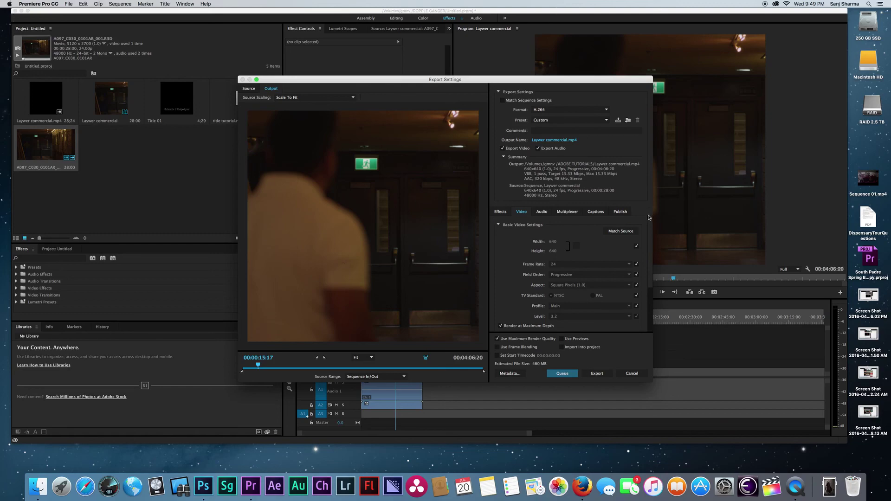